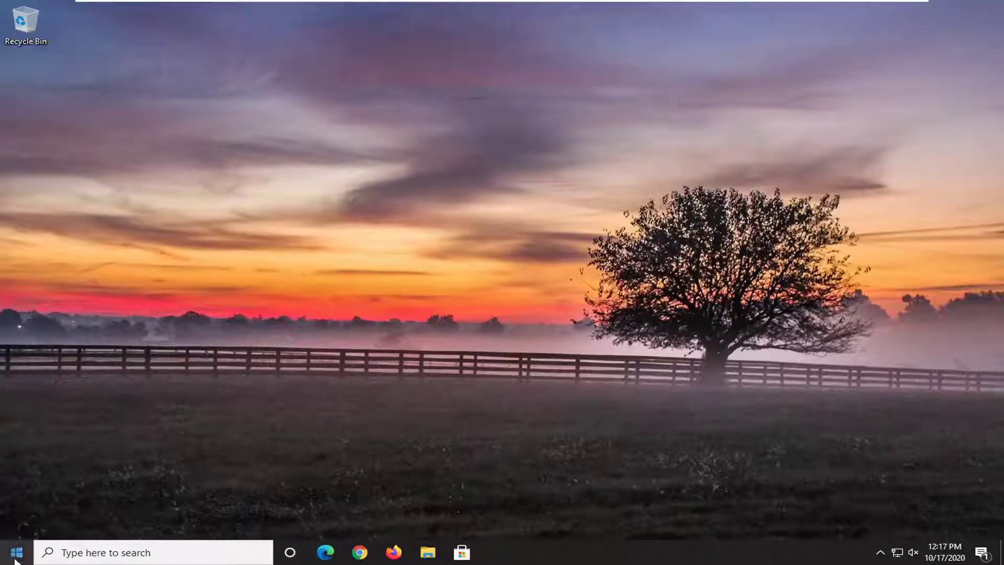
- Search Start for regedit and run Registry Editor as administrator, approving the UAC prompt
{"action": "left_click", "coordinate": [16, 554]}
{"action": "type", "text": "reg"}
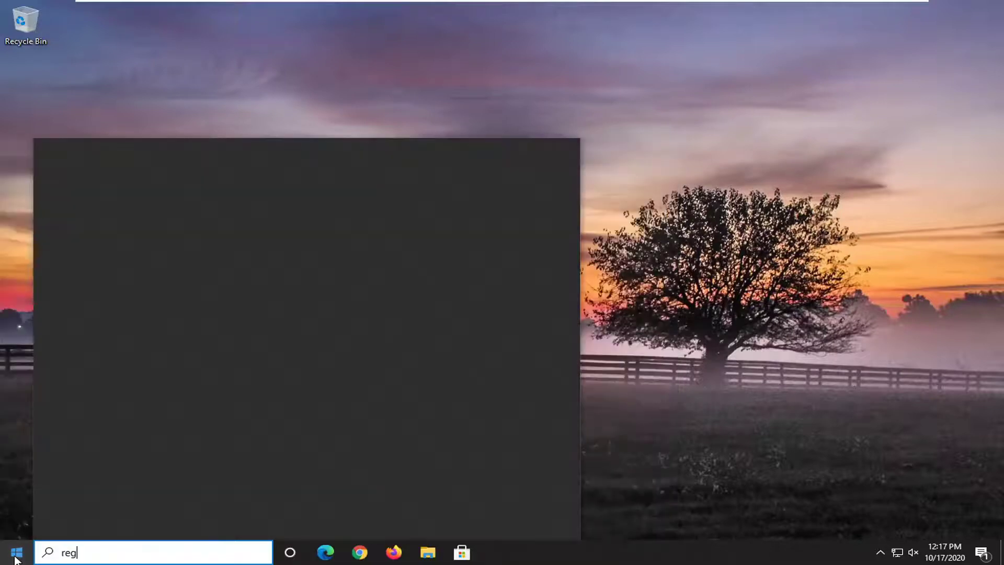
{"action": "type", "text": "edit"}
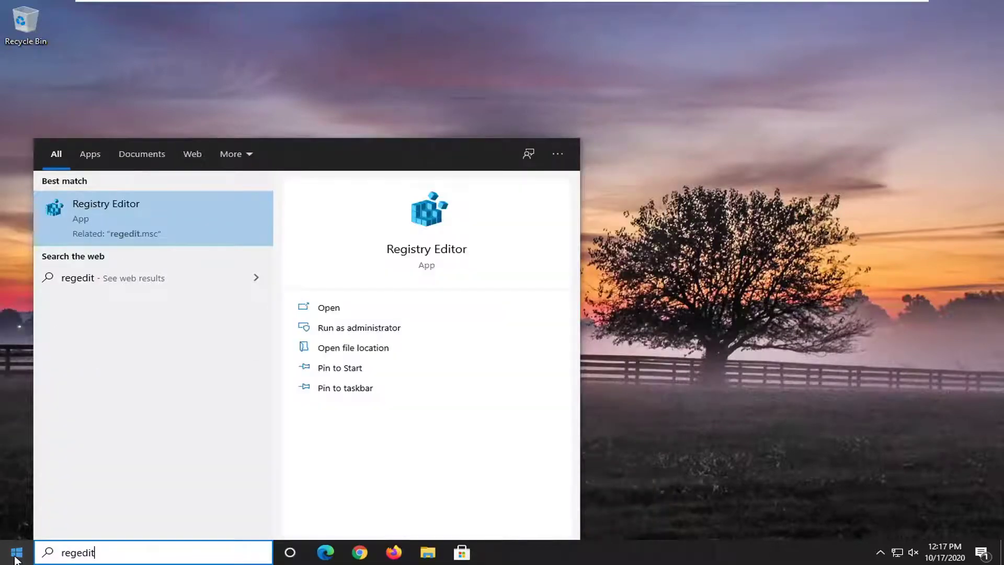
{"action": "right_click", "coordinate": [101, 211]}
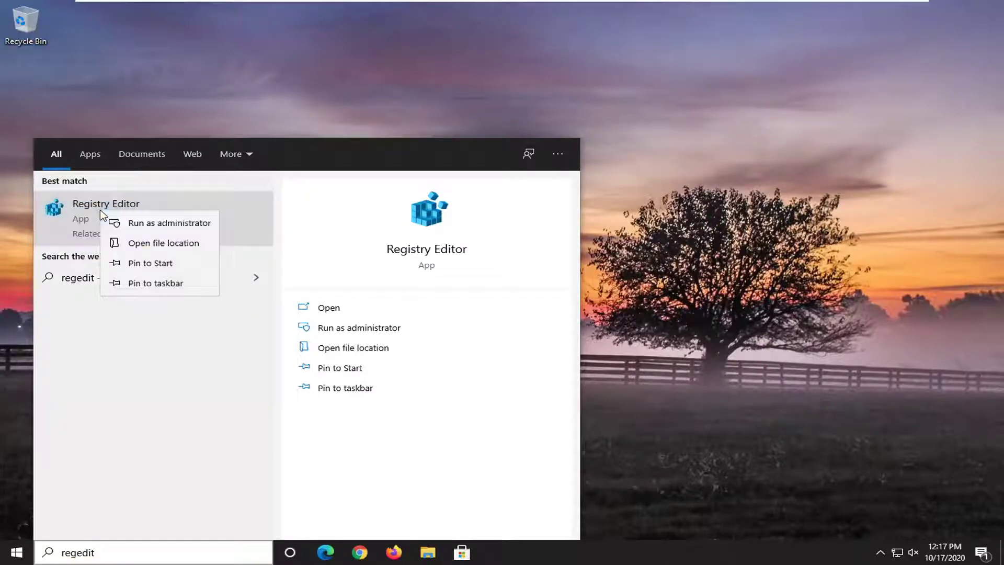
{"action": "left_click", "coordinate": [157, 227]}
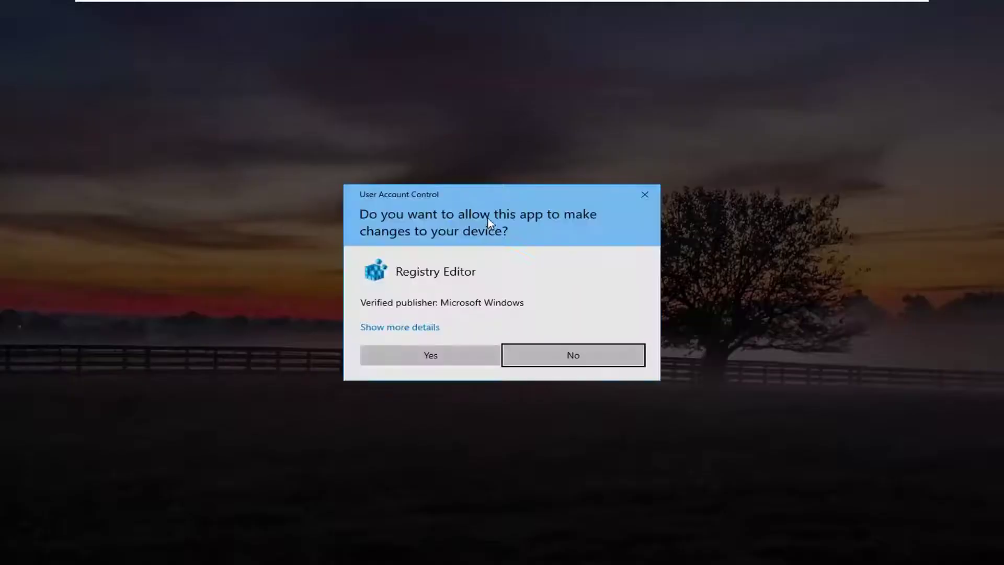
{"action": "left_click", "coordinate": [443, 355]}
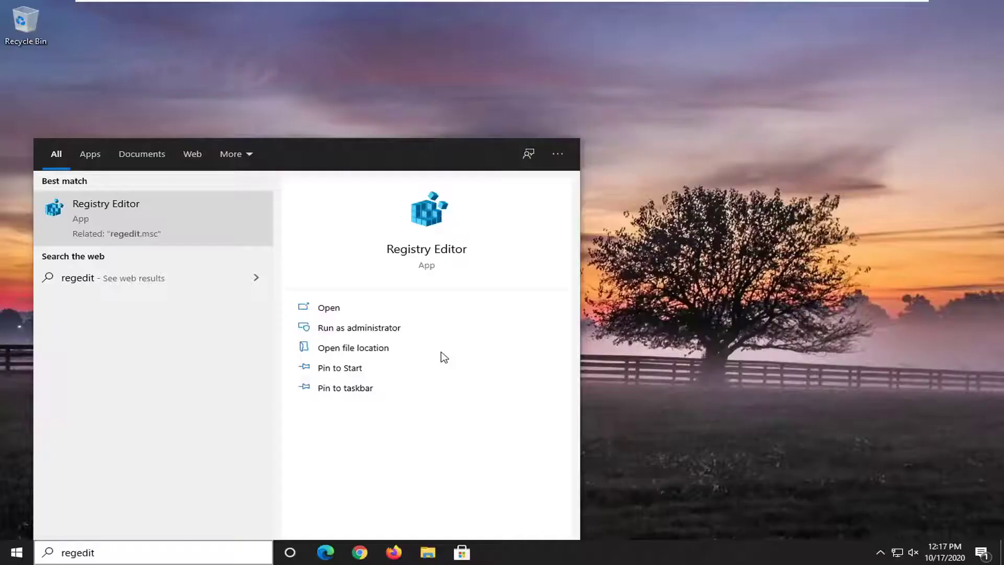
- Move the Registry Editor window into full view and preview File > Export without saving
{"action": "left_click_drag", "start_coordinate": [395, 64], "coordinate": [439, 62]}
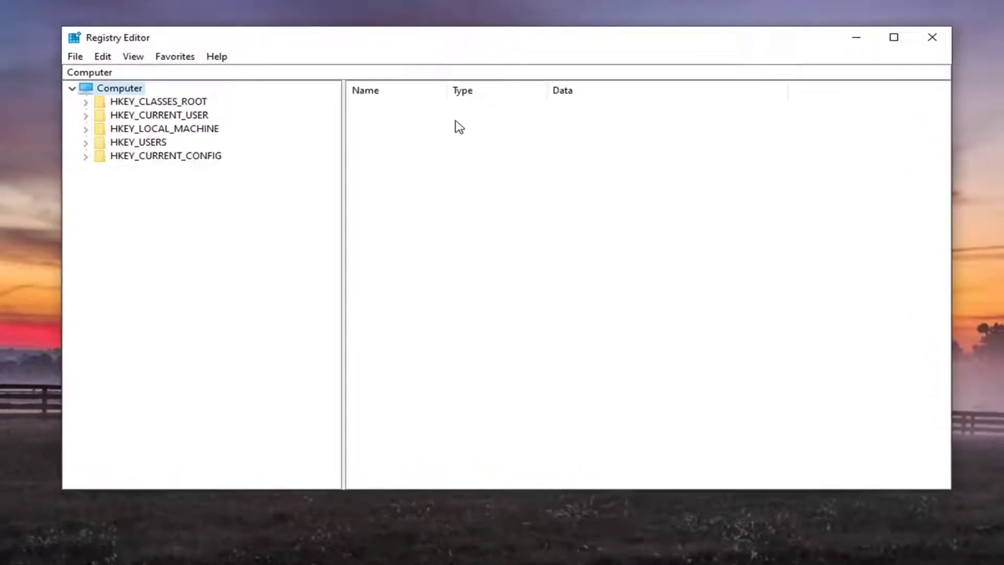
{"action": "left_click", "coordinate": [75, 57]}
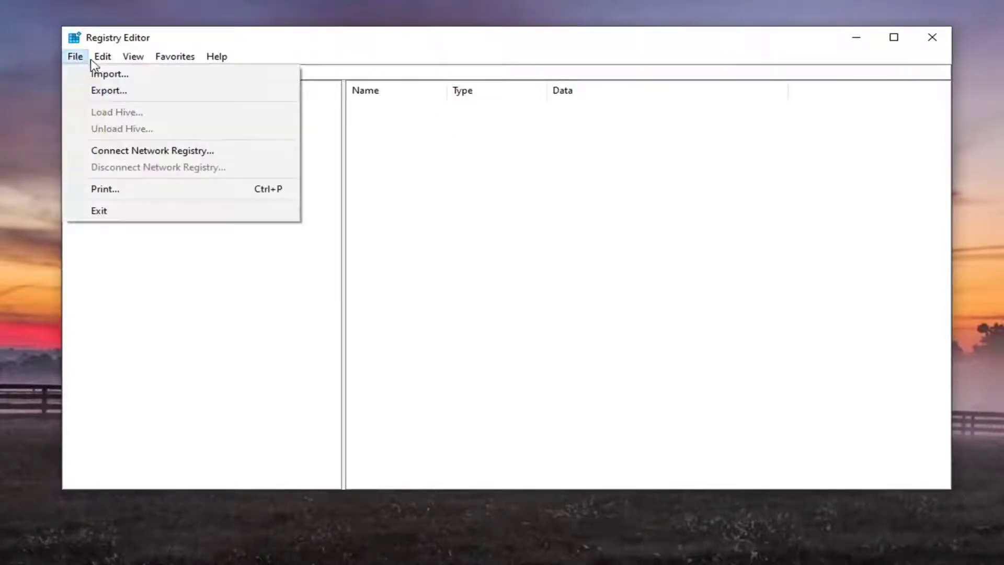
{"action": "left_click", "coordinate": [102, 92]}
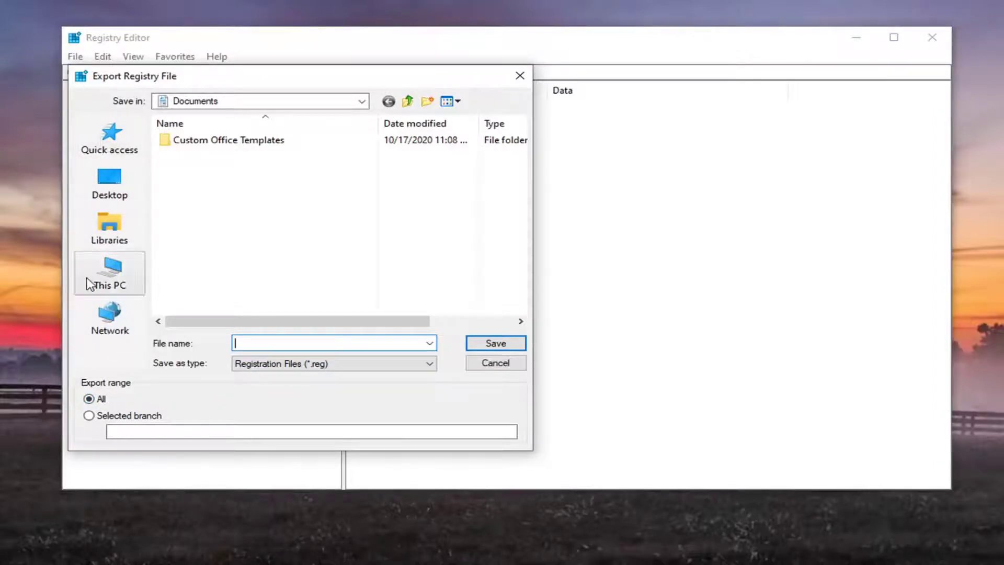
{"action": "left_click", "coordinate": [492, 362]}
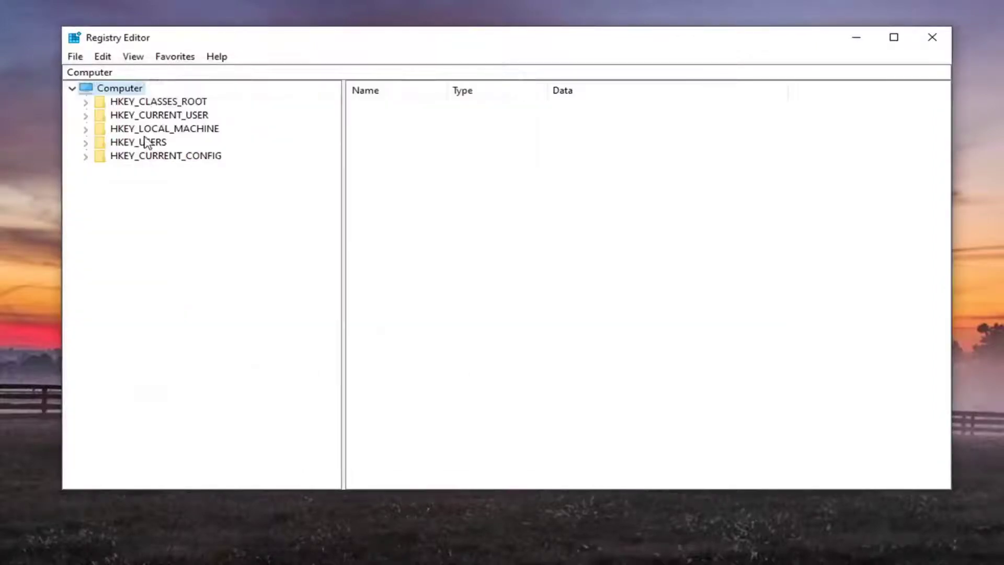
- Preview File > Import, browsing the Desktop for registry files, then cancel without importing
{"action": "left_click", "coordinate": [78, 58]}
{"action": "left_click", "coordinate": [121, 74]}
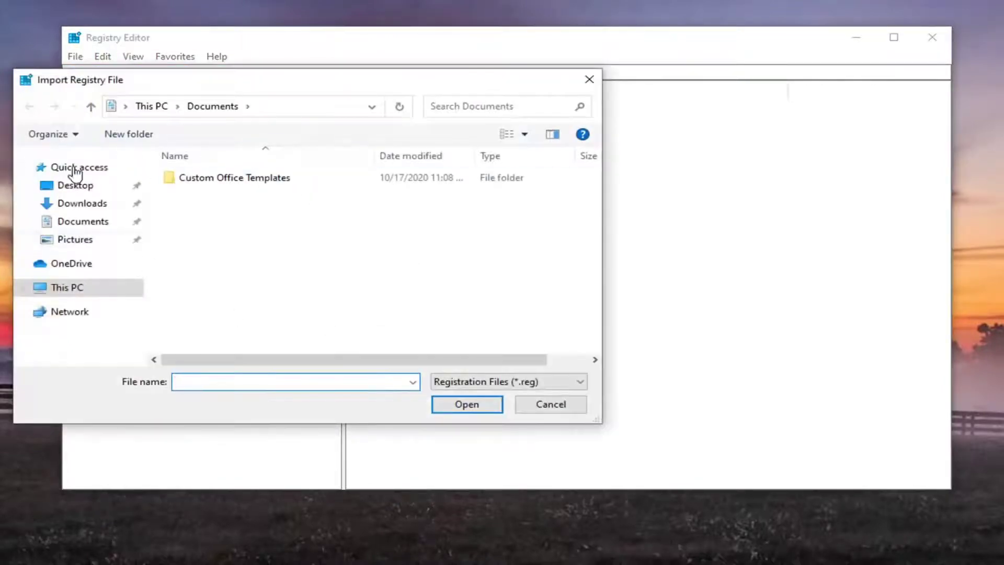
{"action": "left_click", "coordinate": [75, 186]}
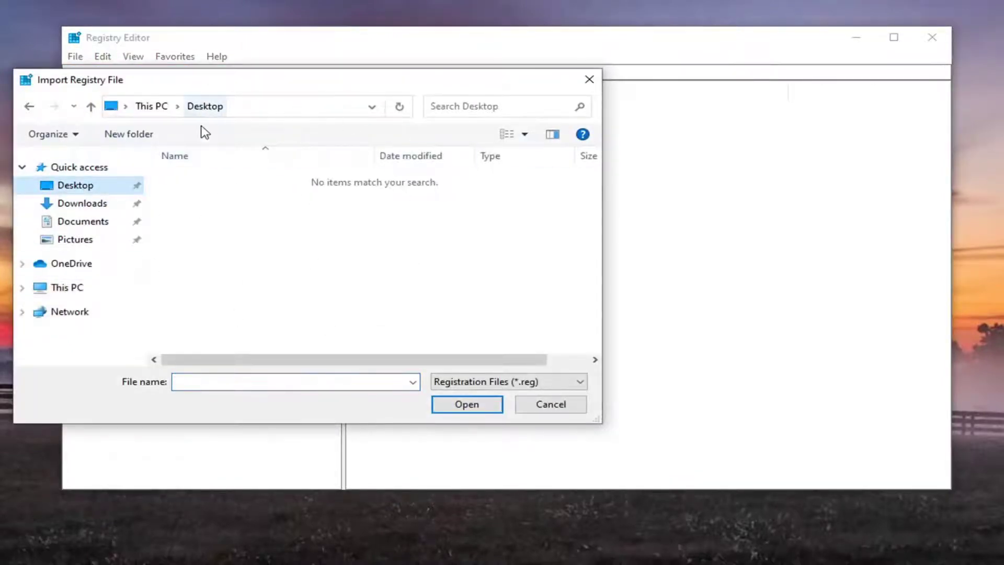
{"action": "left_click", "coordinate": [541, 405]}
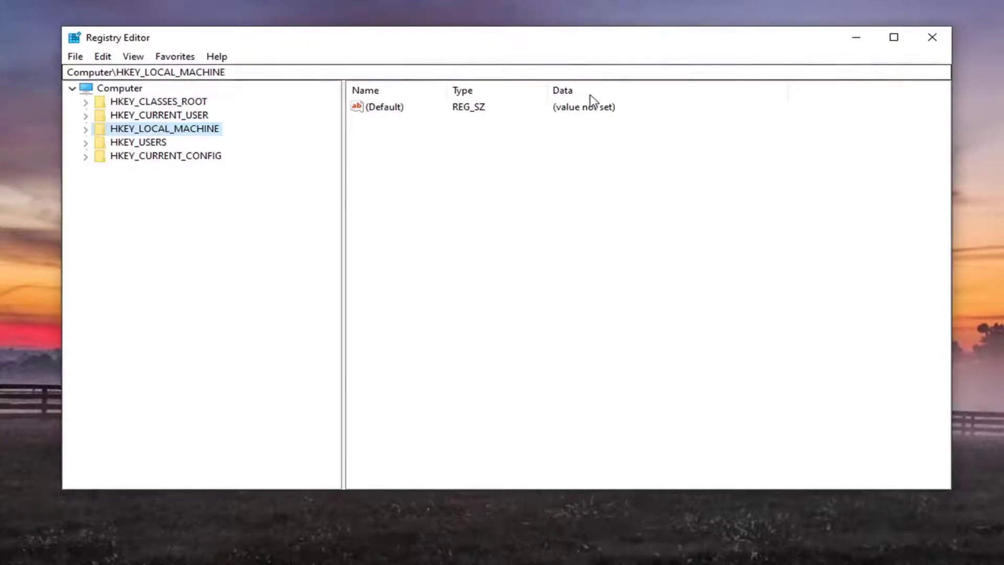
- Expand HKEY_LOCAL_MACHINE, SOFTWARE, Policies and Microsoft in the key tree
{"action": "double_click", "coordinate": [162, 130]}
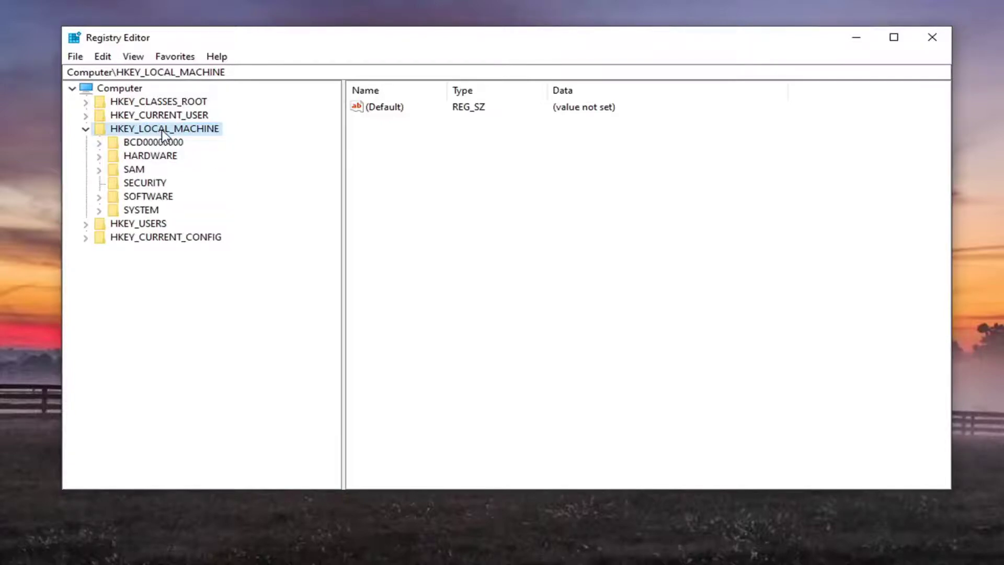
{"action": "double_click", "coordinate": [131, 196]}
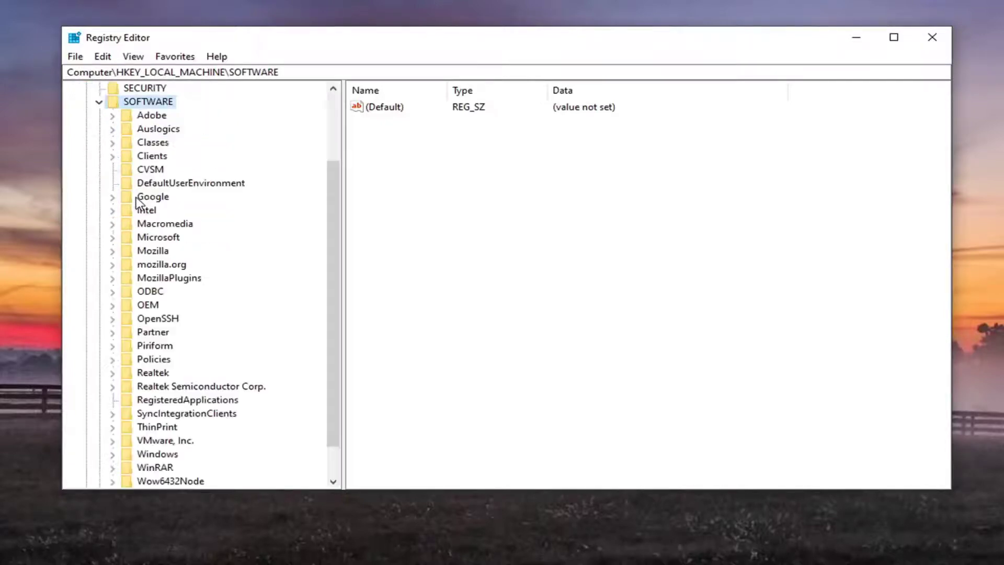
{"action": "scroll", "coordinate": [146, 205], "scroll_direction": "down", "scroll_amount": 1}
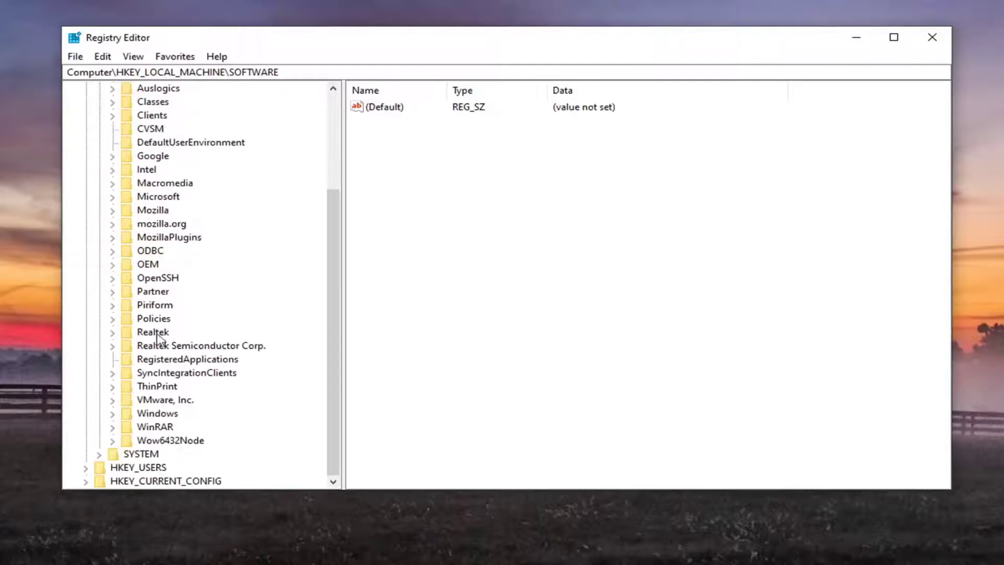
{"action": "double_click", "coordinate": [151, 320]}
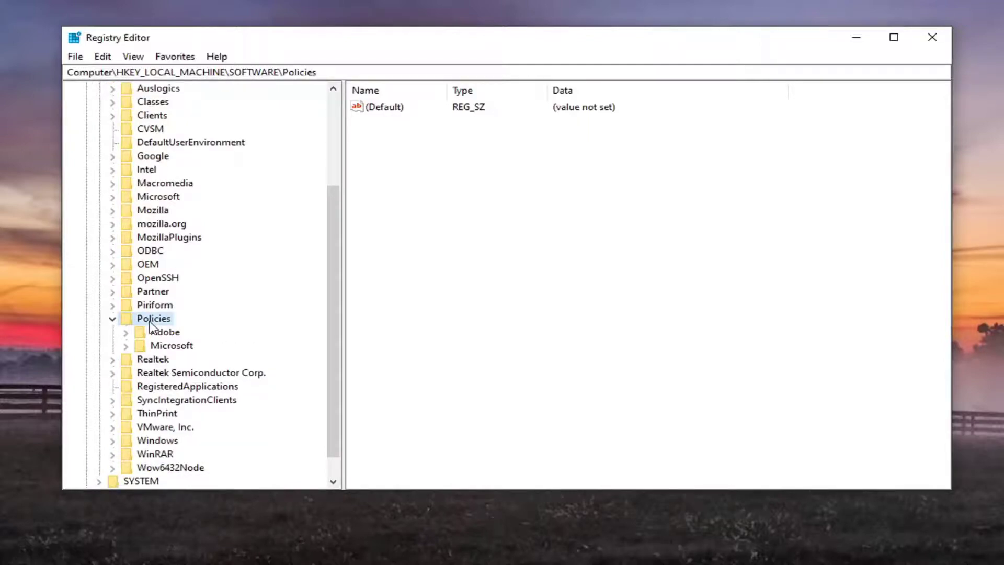
{"action": "double_click", "coordinate": [158, 346]}
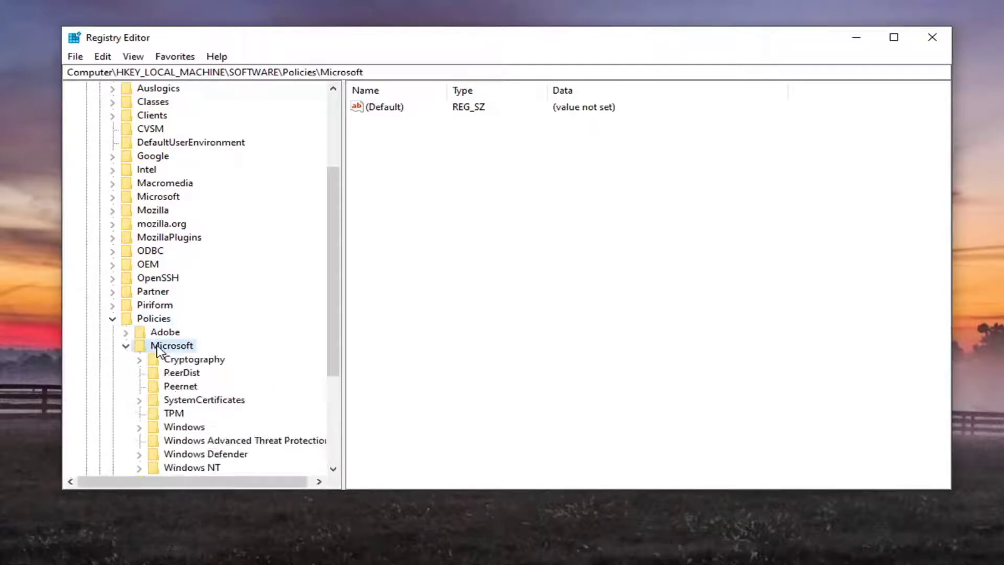
- Expand Windows and DeviceInstall, then select the Settings subkey
{"action": "scroll", "coordinate": [162, 356], "scroll_direction": "down", "scroll_amount": 3}
{"action": "left_click", "coordinate": [173, 305]}
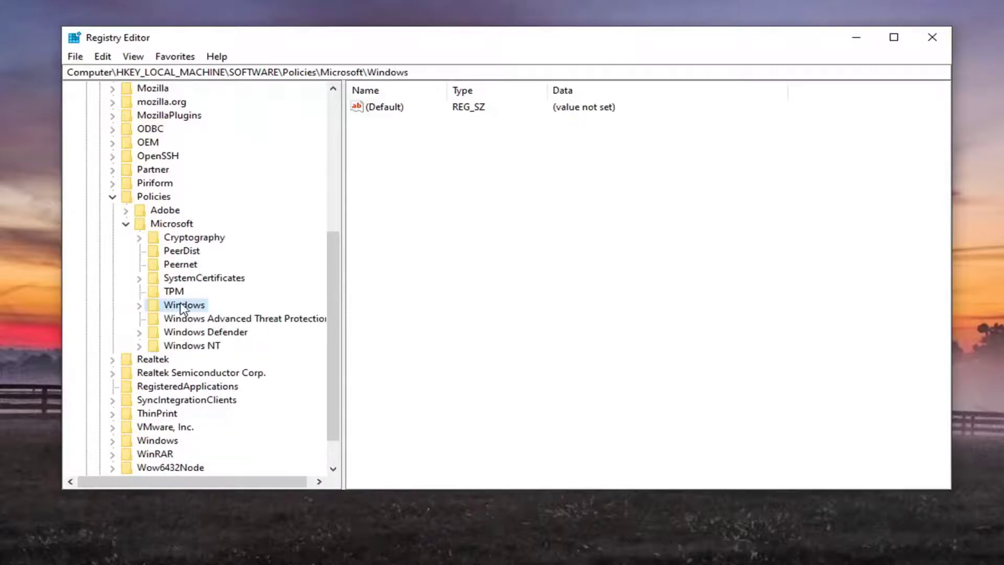
{"action": "double_click", "coordinate": [181, 306]}
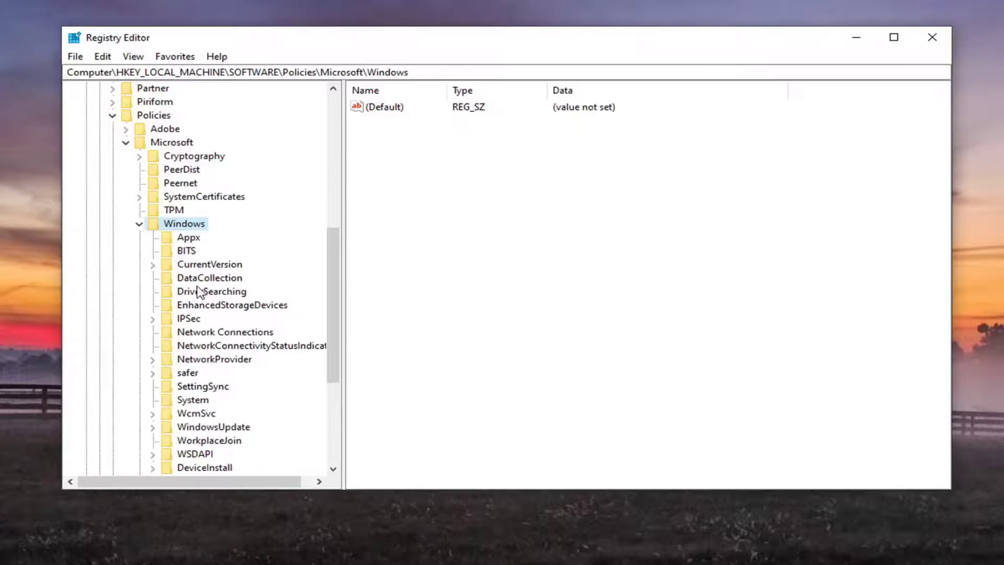
{"action": "scroll", "coordinate": [198, 293], "scroll_direction": "down", "scroll_amount": 2}
{"action": "left_click", "coordinate": [192, 386]}
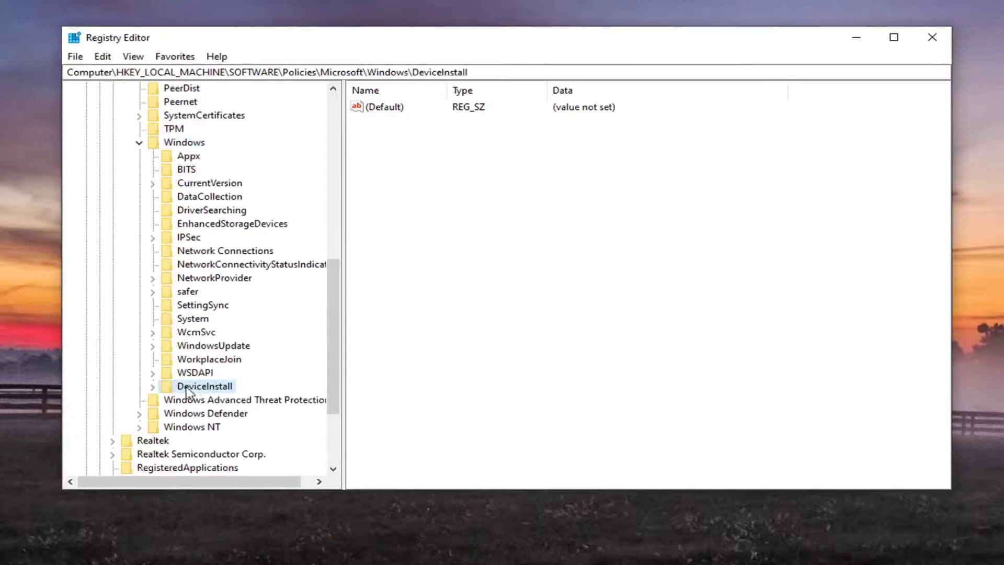
{"action": "double_click", "coordinate": [188, 386]}
{"action": "scroll", "coordinate": [198, 272], "scroll_direction": "up", "scroll_amount": 2}
{"action": "scroll", "coordinate": [188, 262], "scroll_direction": "down", "scroll_amount": 2}
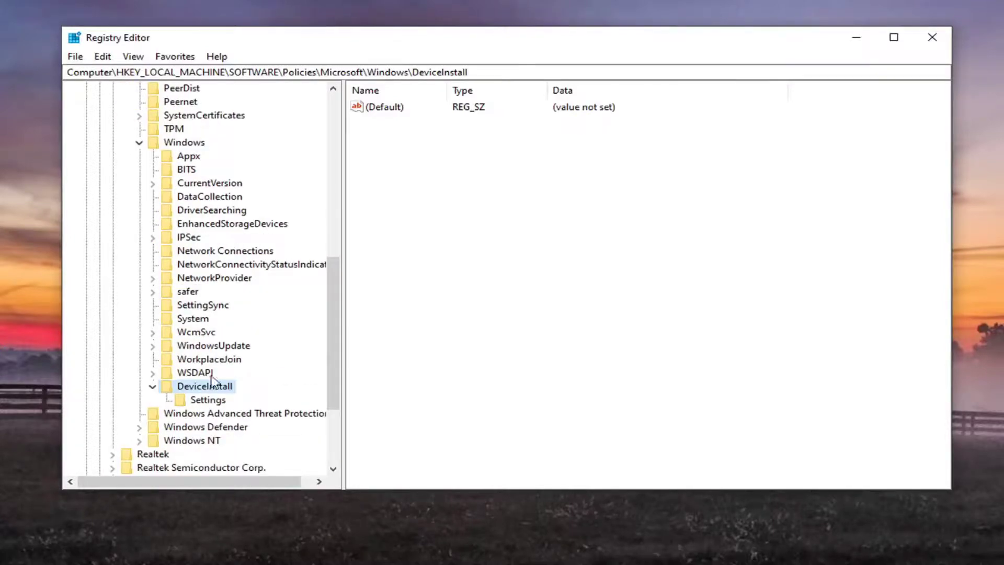
{"action": "left_click", "coordinate": [201, 400]}
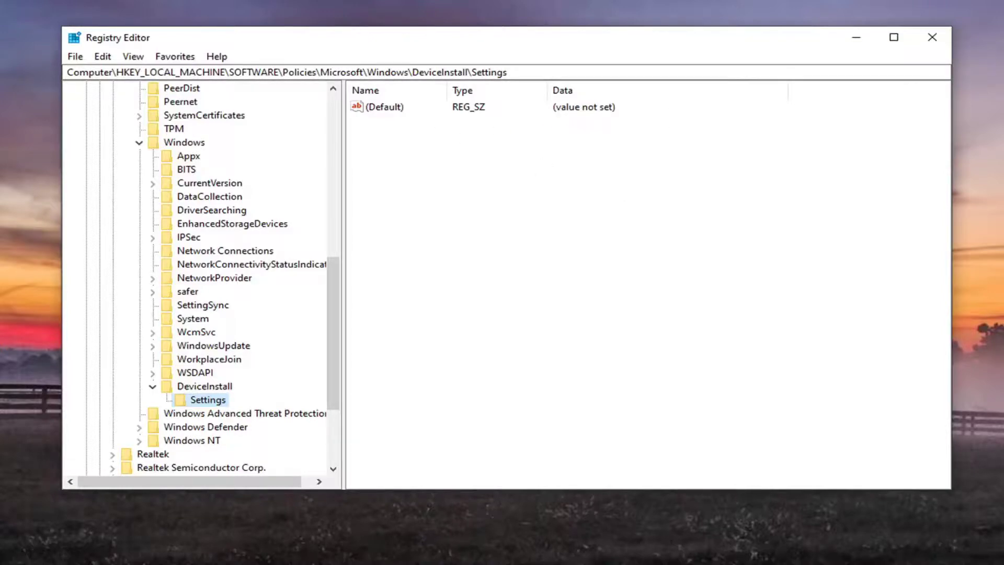
- Create a DWORD (32-bit) value named DisableBalloonTips and widen the Name column to show it
{"action": "right_click", "coordinate": [384, 146]}
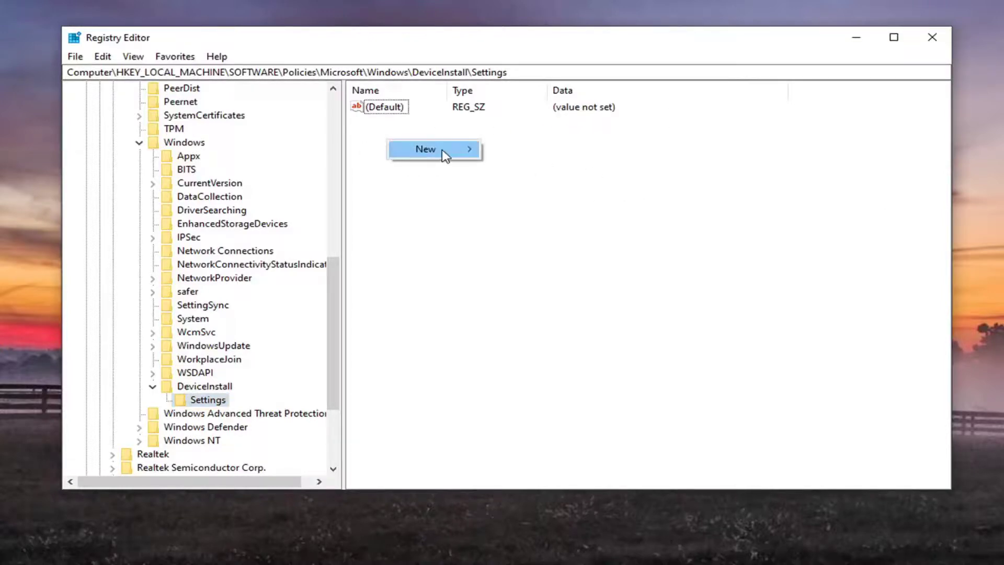
{"action": "mouse_move", "coordinate": [445, 153]}
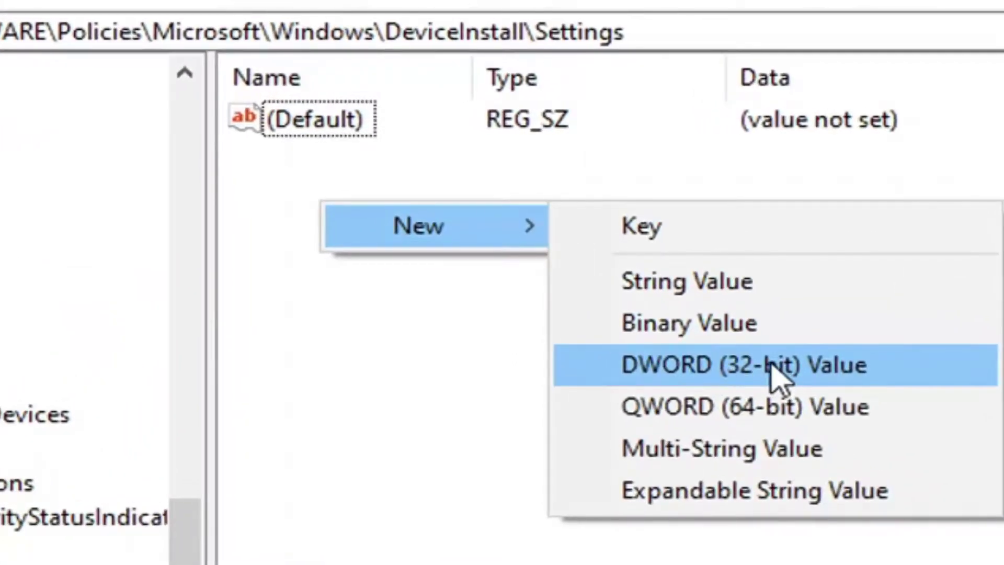
{"action": "left_click", "coordinate": [770, 364]}
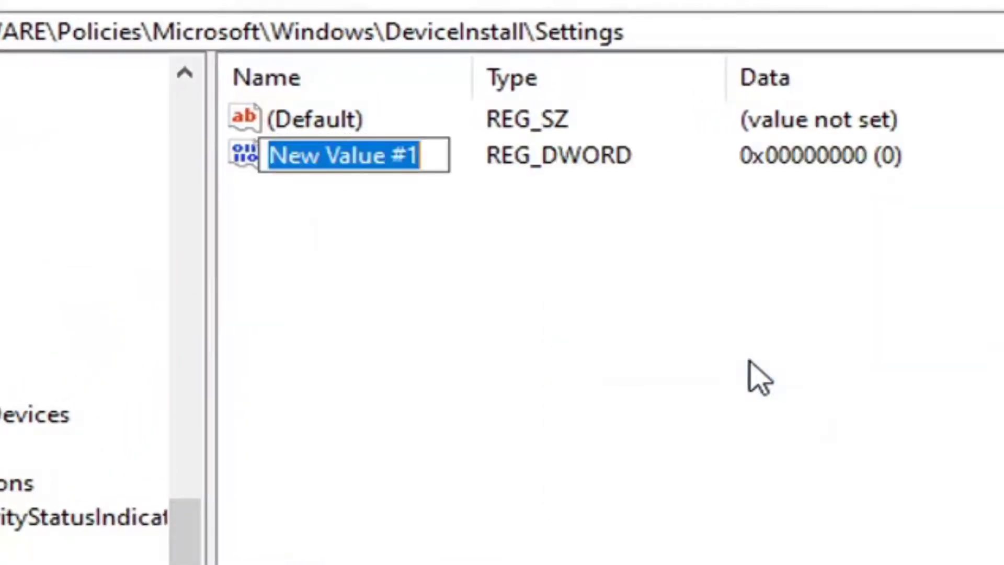
{"action": "type", "text": "Disable"}
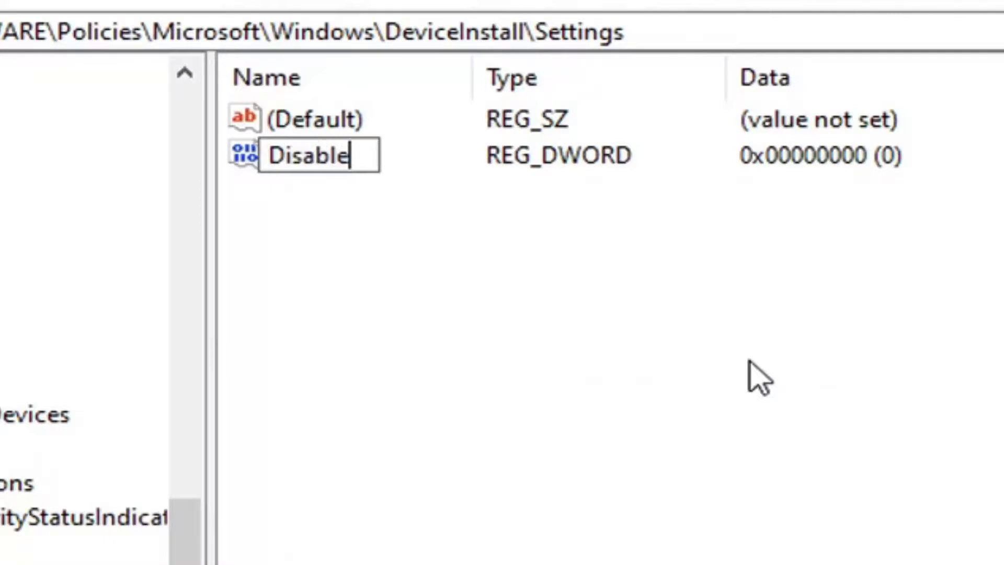
{"action": "type", "text": "Balloon"}
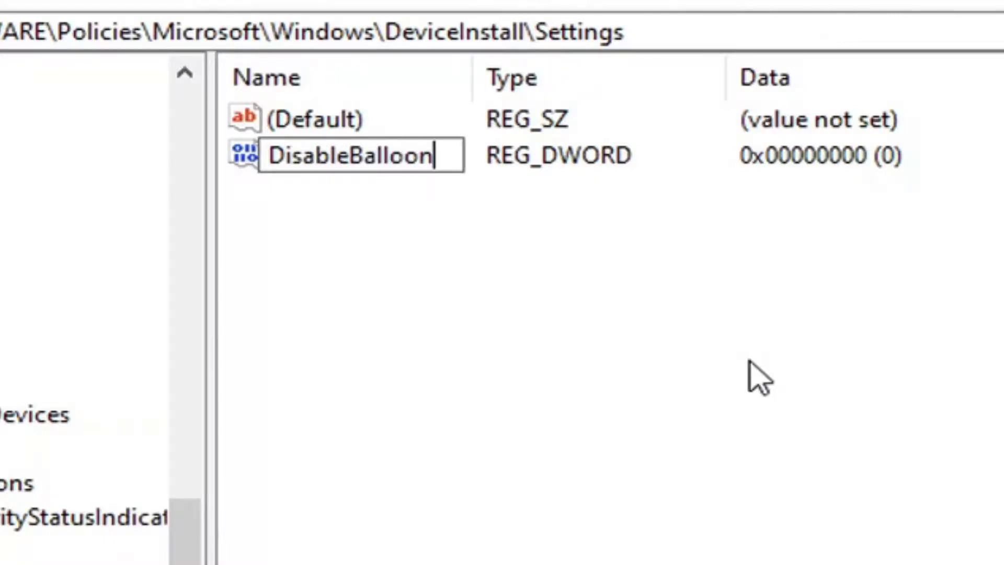
{"action": "type", "text": "Tips"}
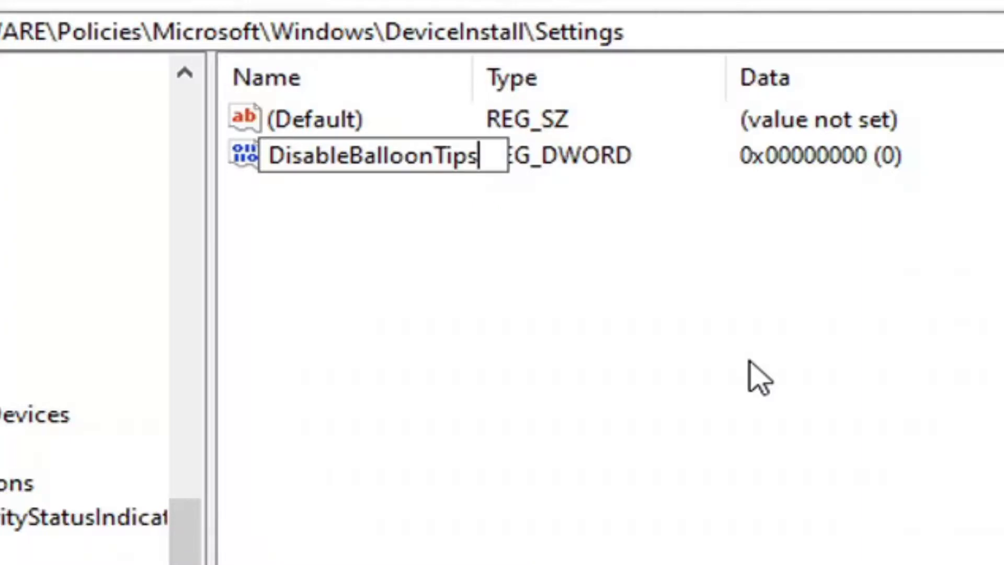
{"action": "key", "text": "Return"}
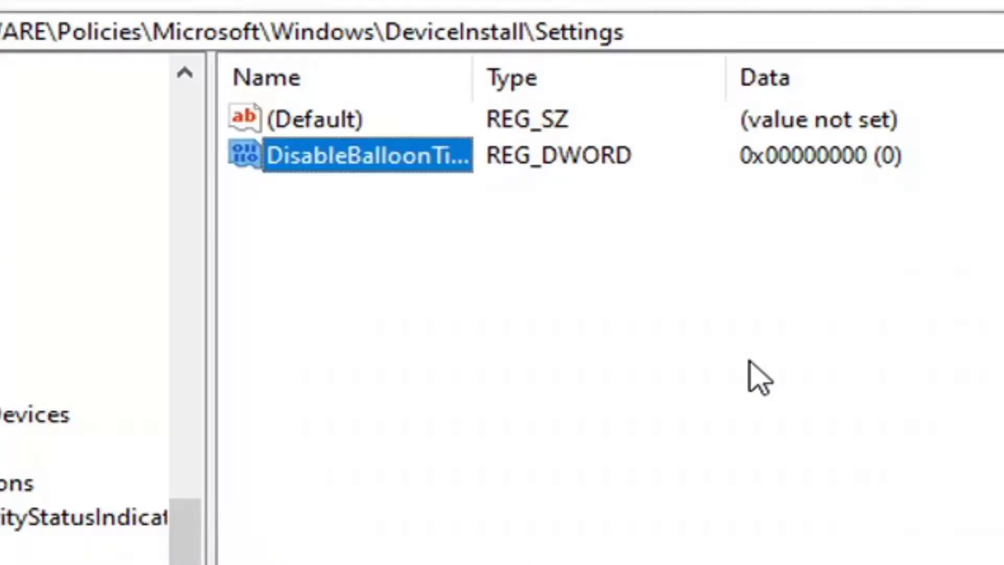
{"action": "left_click_drag", "start_coordinate": [472, 79], "coordinate": [663, 100]}
{"action": "left_click", "coordinate": [485, 334]}
{"action": "left_click", "coordinate": [330, 163]}
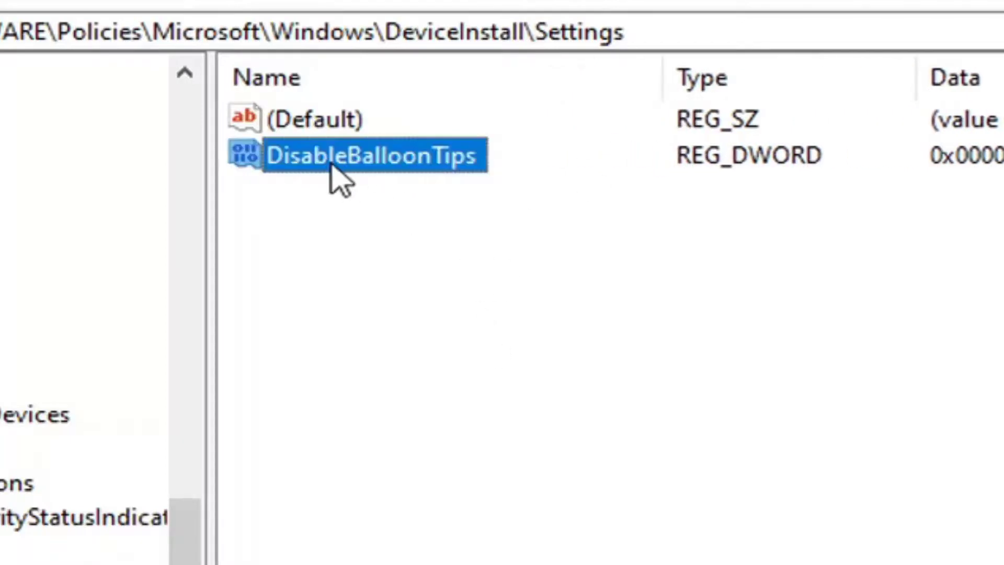
- Give DisableBalloonTips value data 1 in hexadecimal and confirm the edit
{"action": "double_click", "coordinate": [374, 158]}
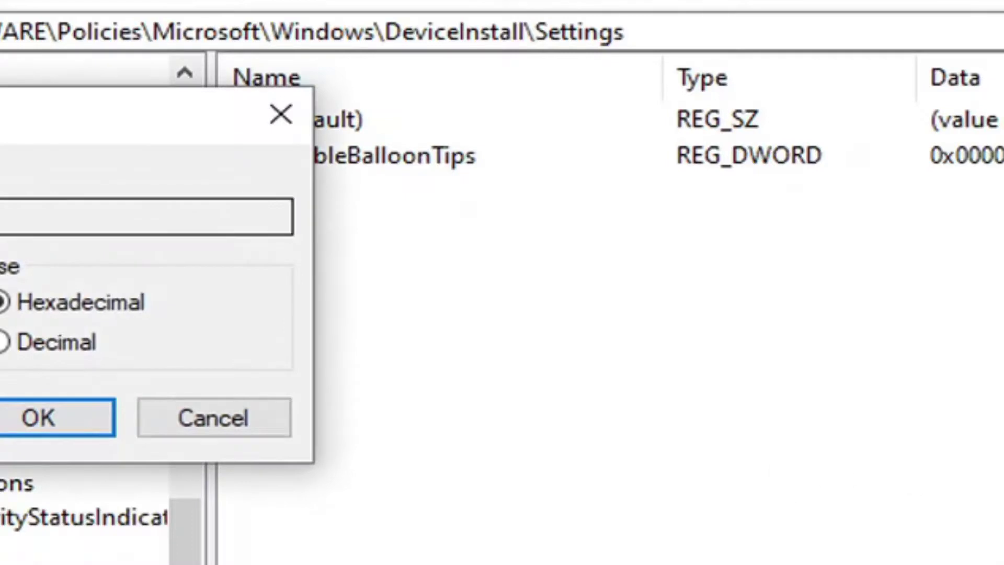
{"action": "left_click_drag", "start_coordinate": [2, 118], "coordinate": [541, 147]}
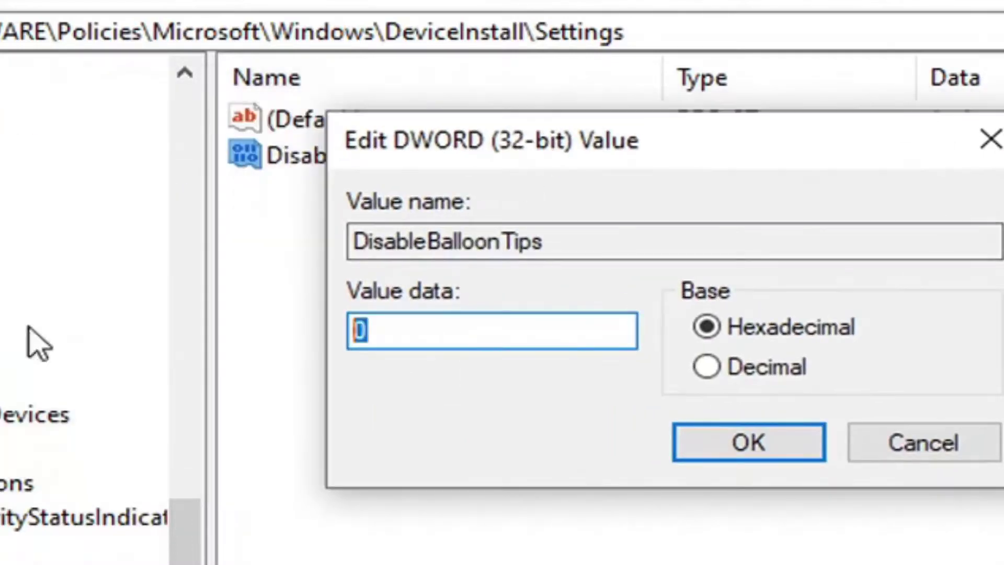
{"action": "type", "text": "1"}
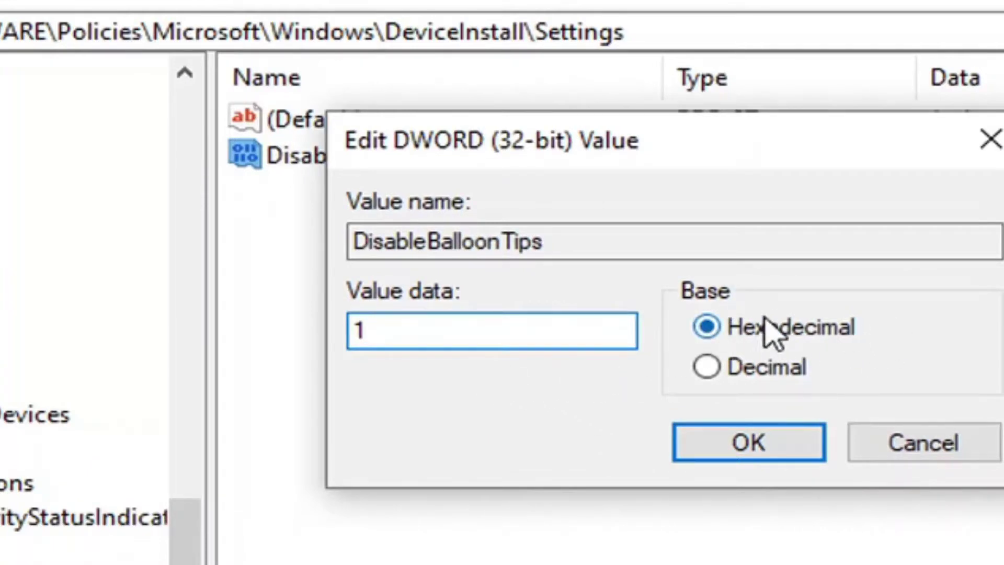
{"action": "left_click", "coordinate": [716, 453]}
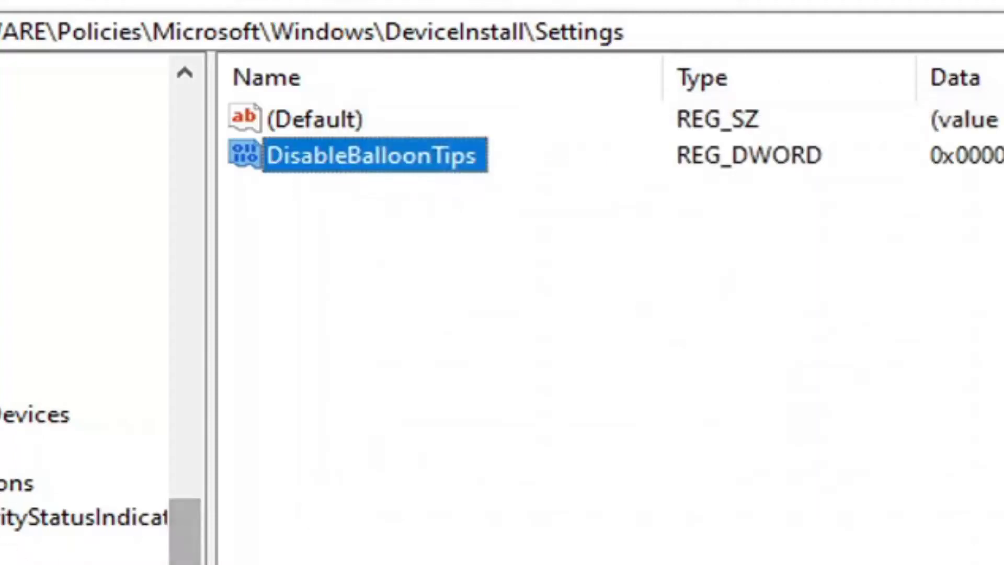
- Collapse Microsoft, Policies, SOFTWARE and HKEY_LOCAL_MACHINE up to Computer, then close Registry Editor
{"action": "key", "text": "BackSpace"}
{"action": "key", "text": "BackSpace"}
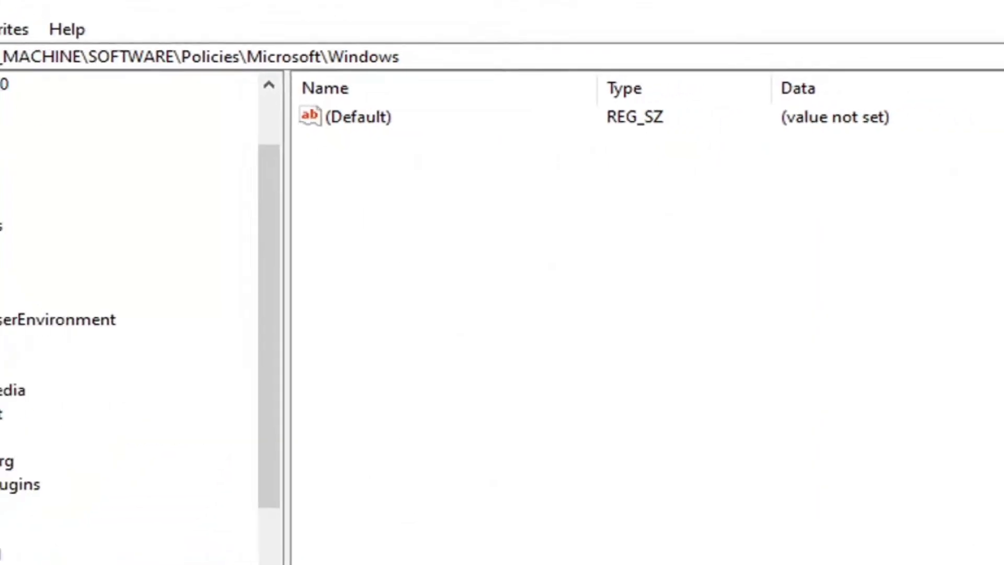
{"action": "left_click", "coordinate": [63, 511]}
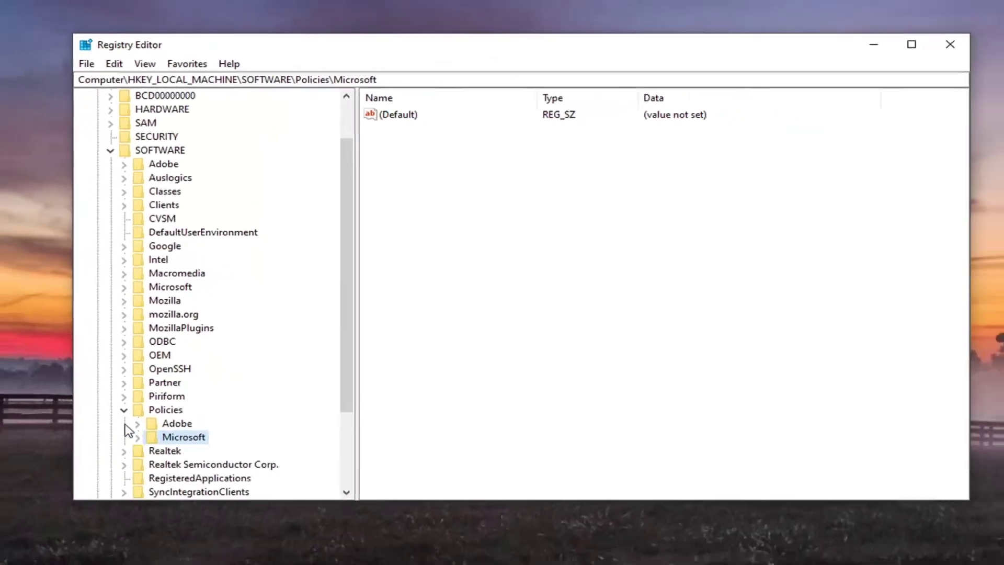
{"action": "left_click", "coordinate": [124, 409]}
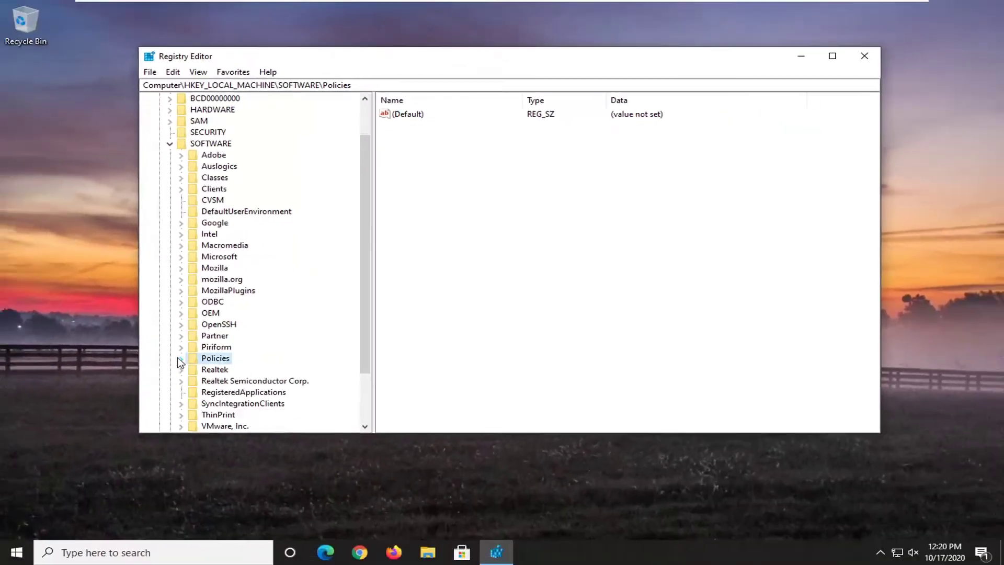
{"action": "scroll", "coordinate": [121, 288], "scroll_direction": "up", "scroll_amount": 3}
{"action": "left_click", "coordinate": [110, 150]}
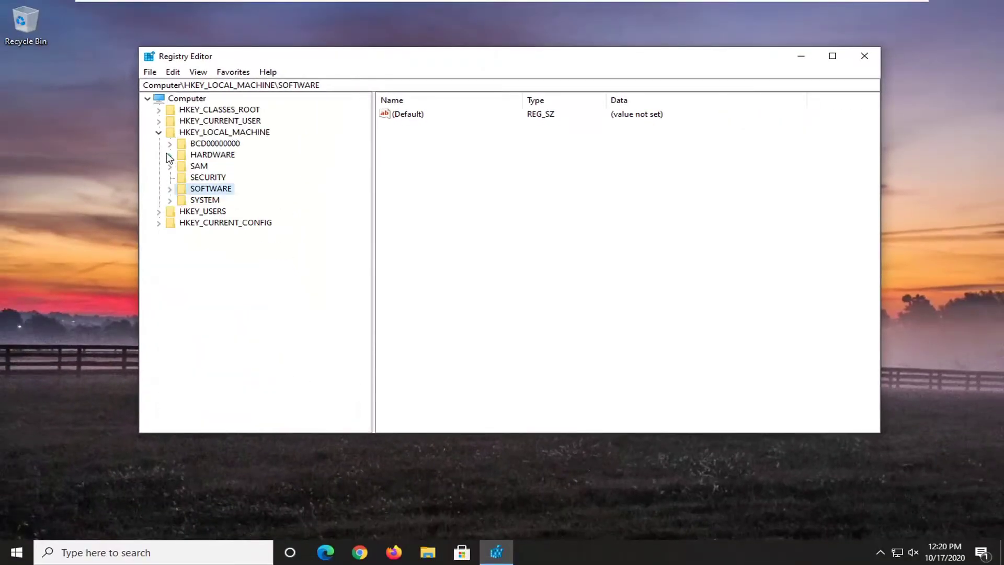
{"action": "left_click", "coordinate": [158, 132]}
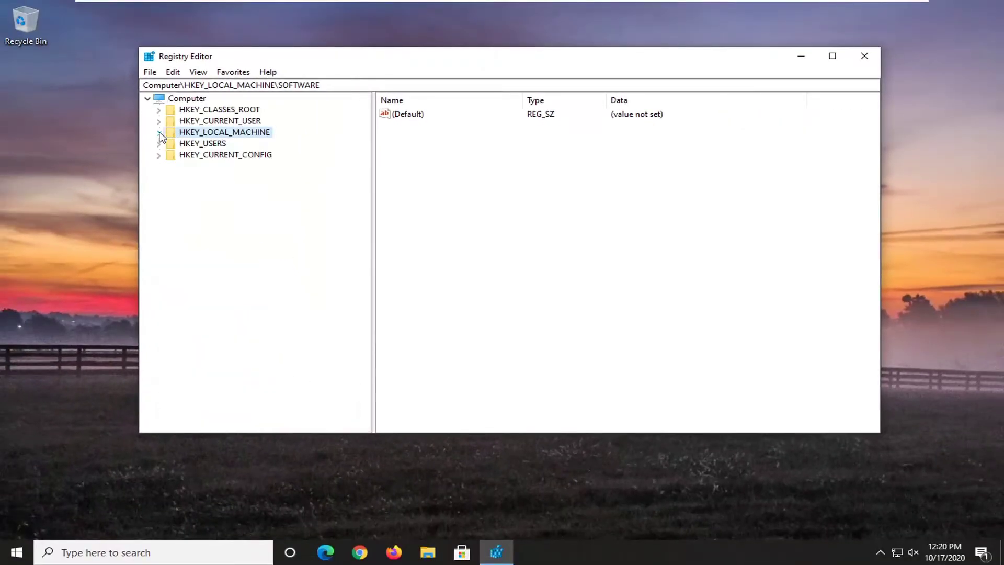
{"action": "left_click", "coordinate": [173, 100]}
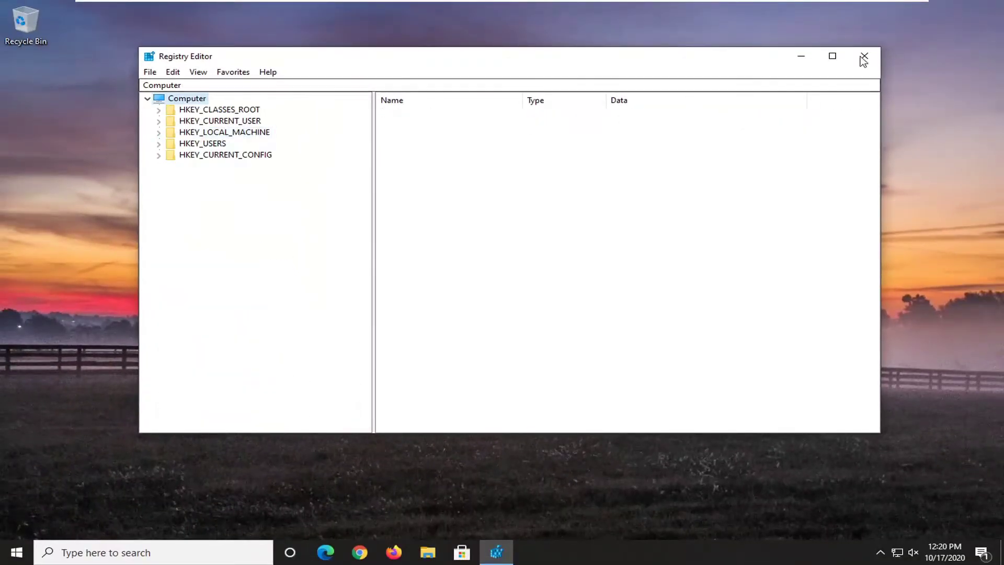
{"action": "left_click", "coordinate": [864, 57]}
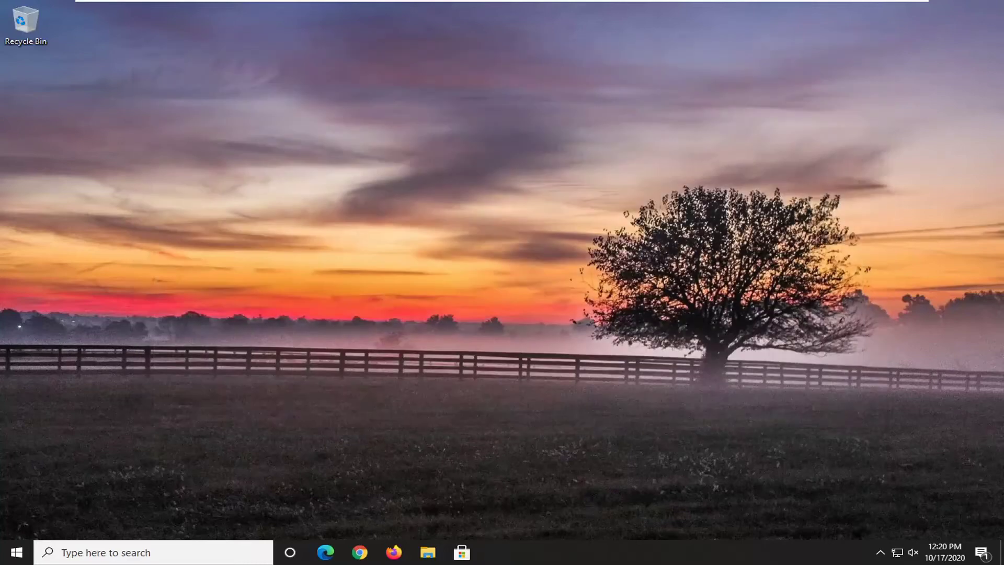